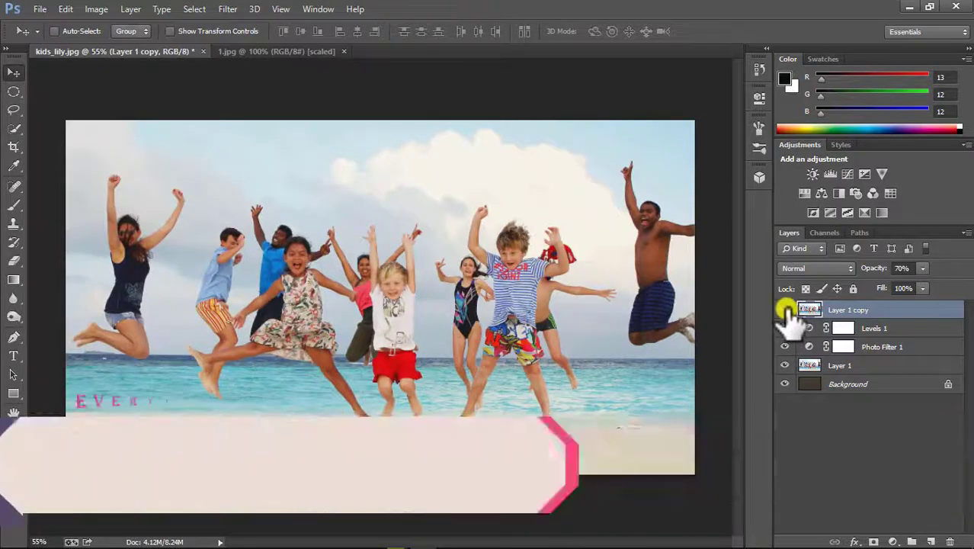
Compare the muted and original versions of the photo by toggling the visibility of Layer 1 copy
click(786, 309)
click(785, 309)
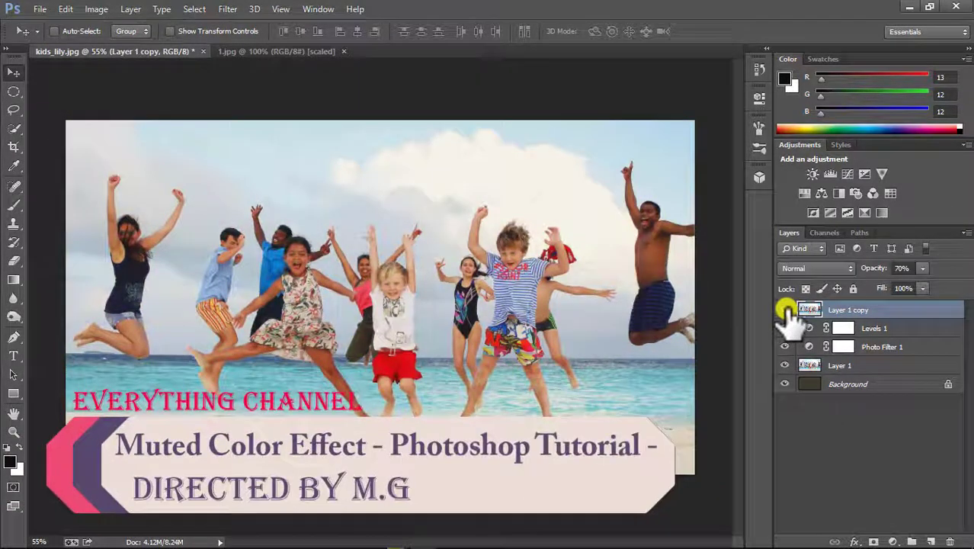
click(786, 309)
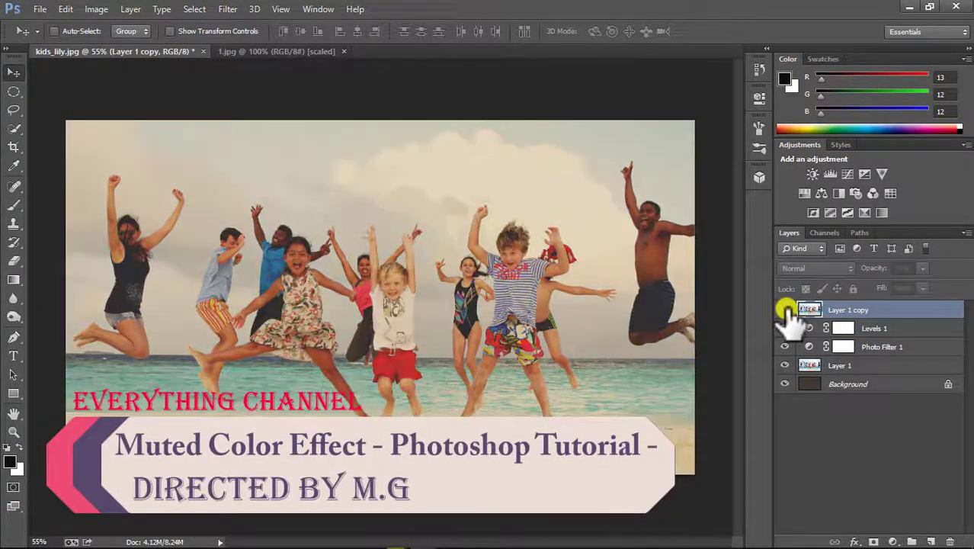
click(786, 310)
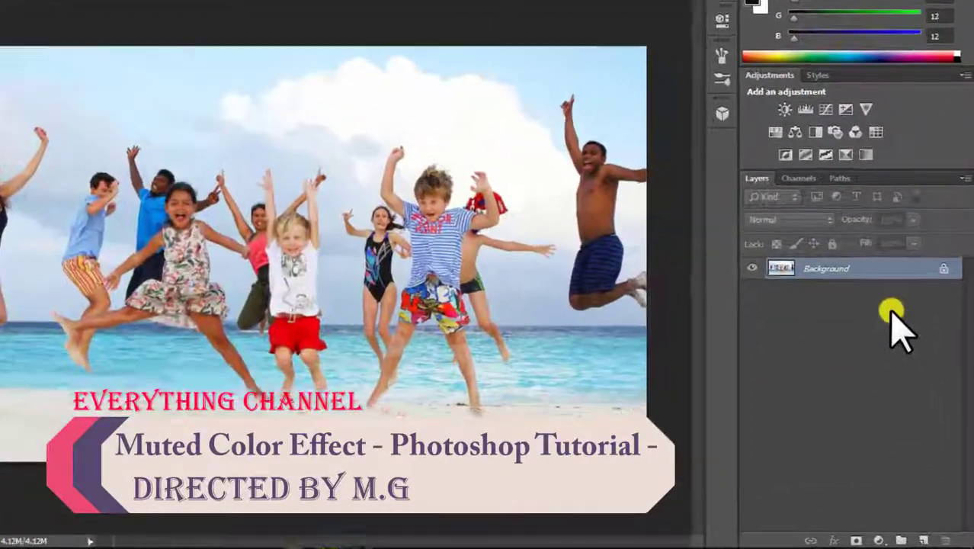
Duplicate the Background layer of the beach kids photo and hide the copy, leaving the Background selected
key(ctrl+j)
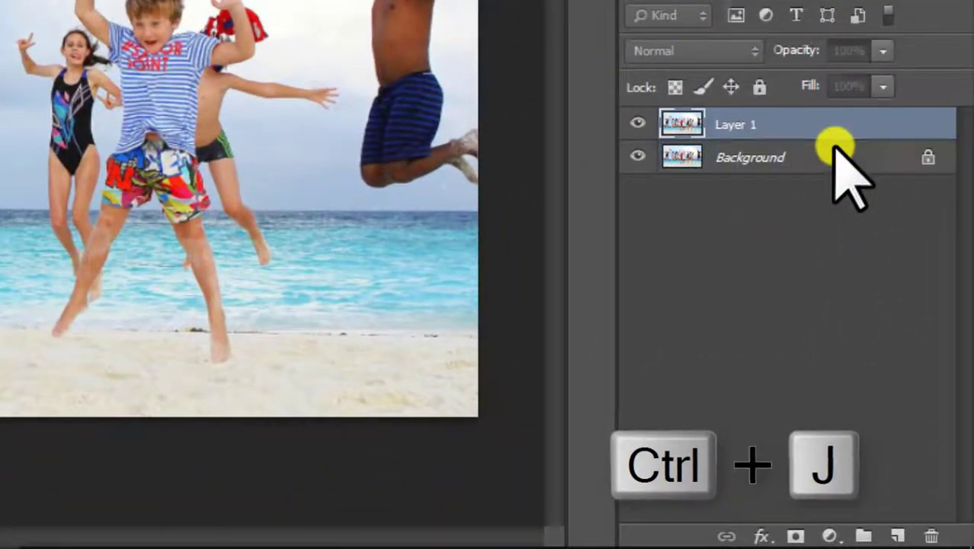
click(634, 124)
click(766, 159)
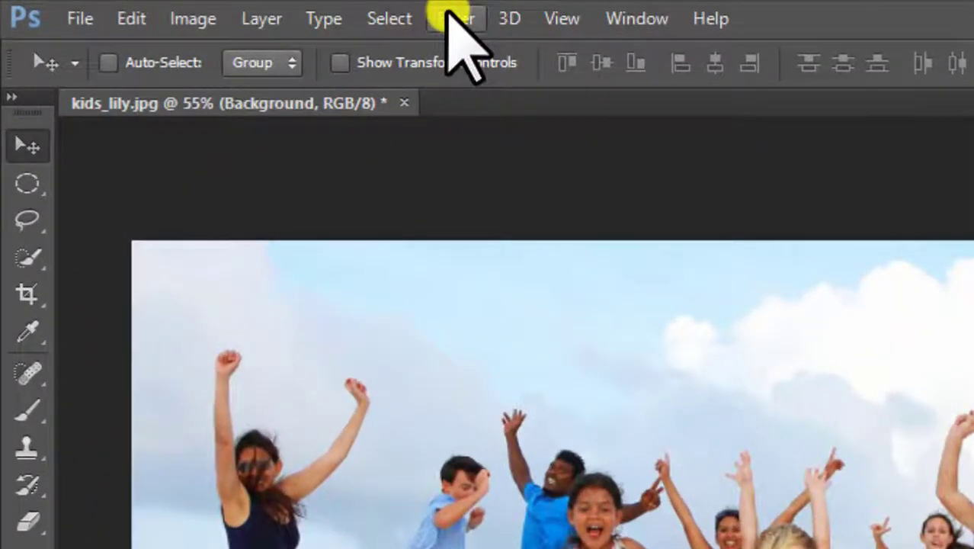
Apply the Average blur filter to the Background layer and invert the resulting solid color
click(450, 16)
mouse_move(747, 328)
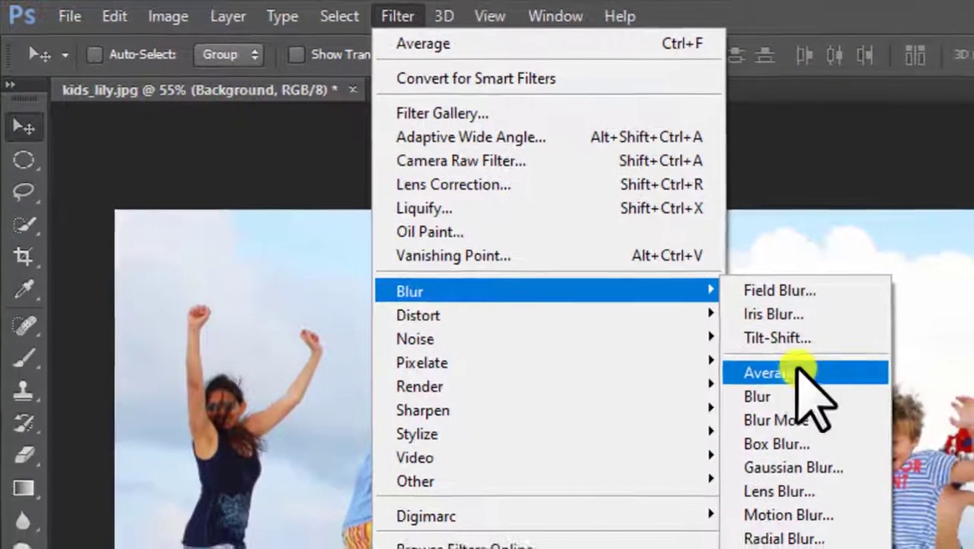
click(883, 427)
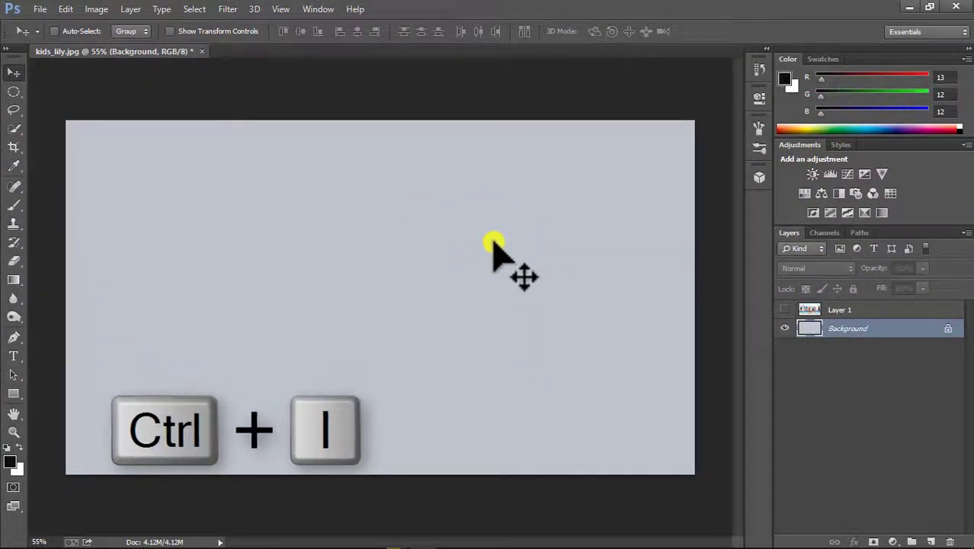
key(ctrl+i)
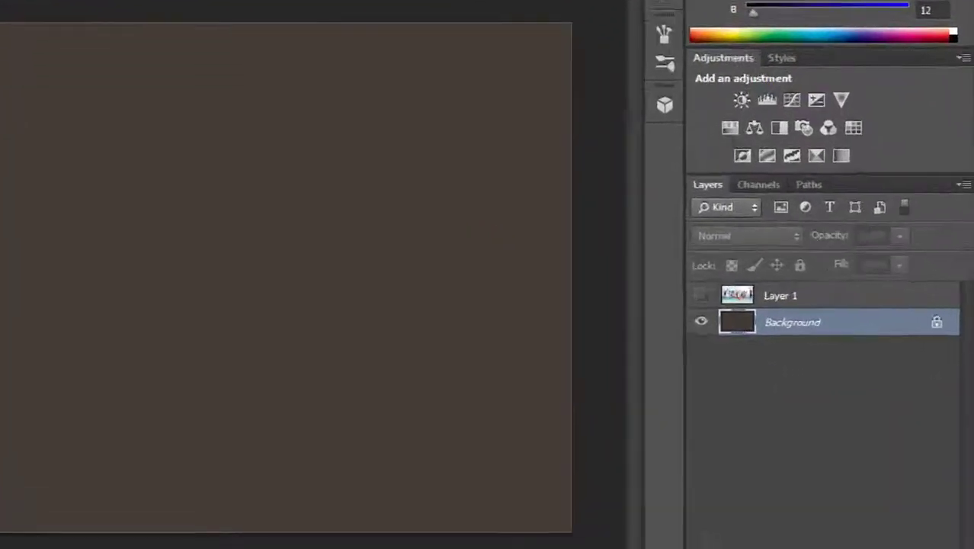
Make Layer 1 visible again and set its opacity to 70%
click(852, 312)
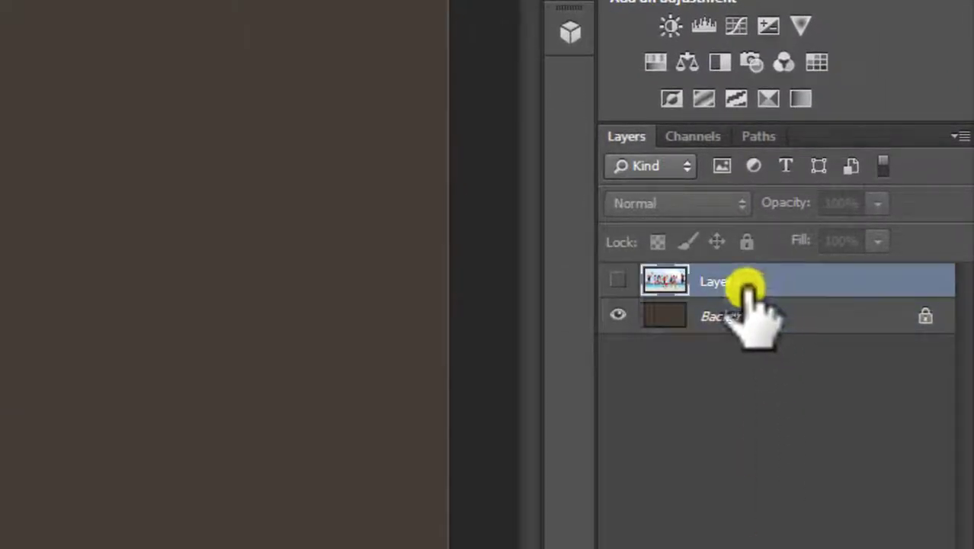
click(619, 282)
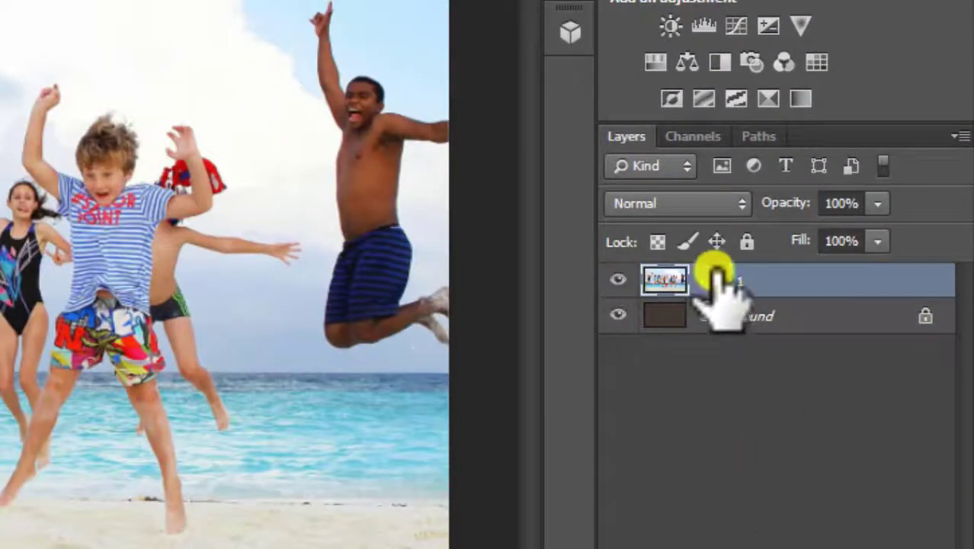
click(842, 203)
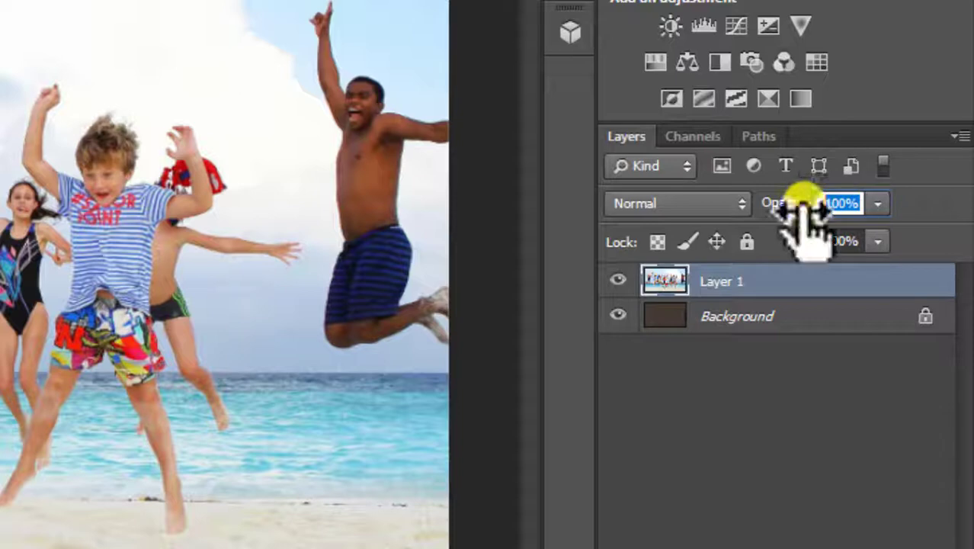
text(70)
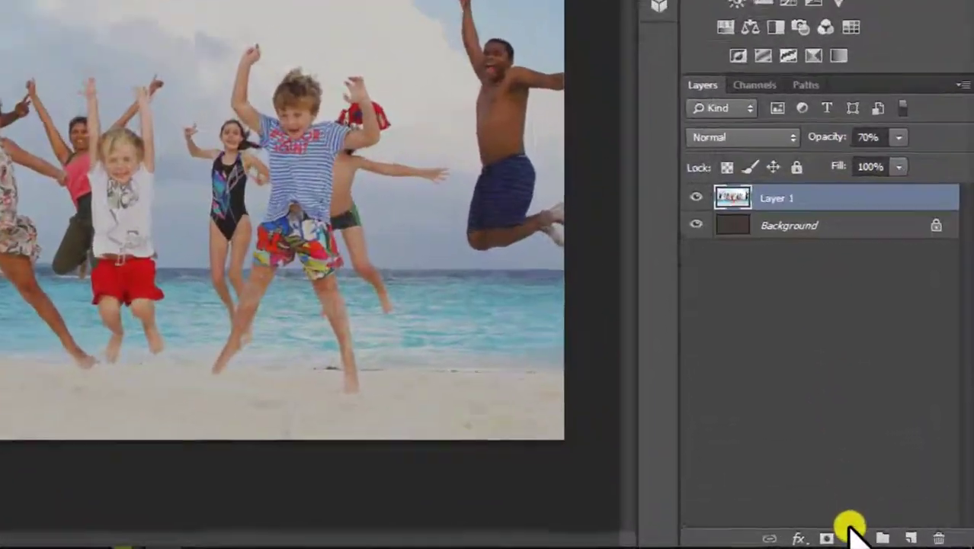
Add a Photo Filter adjustment layer using Warming Filter (85) at 100% density, with its blend mode set to Soft Light
click(892, 542)
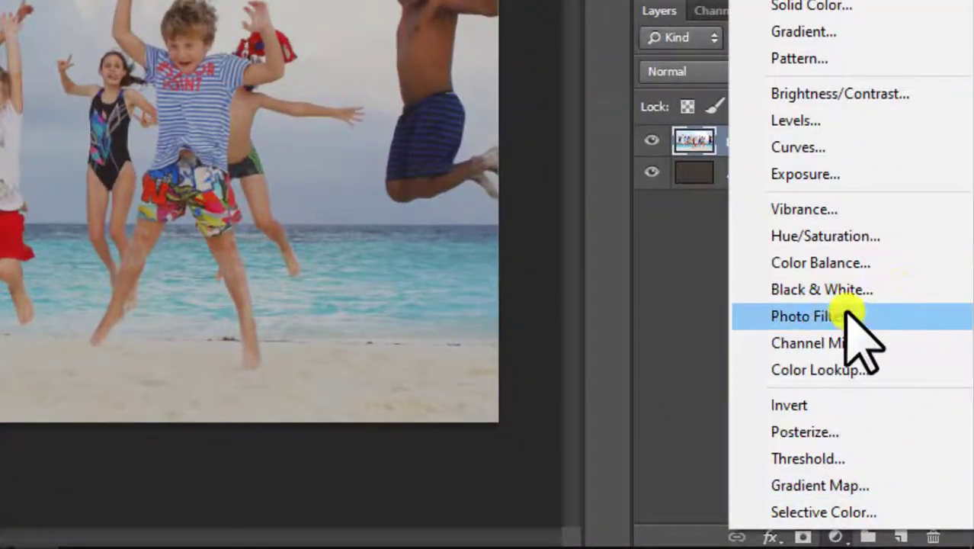
click(841, 317)
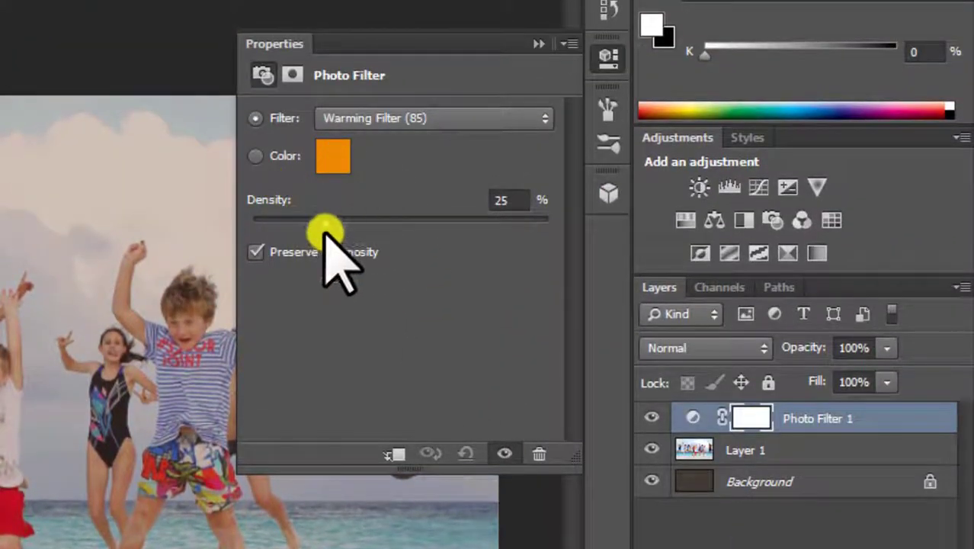
drag(330, 223, 587, 244)
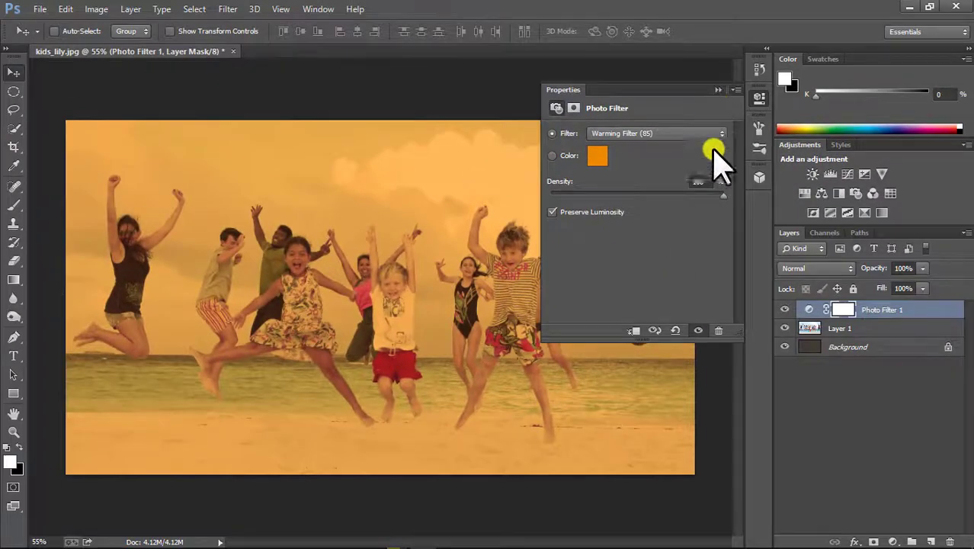
click(718, 90)
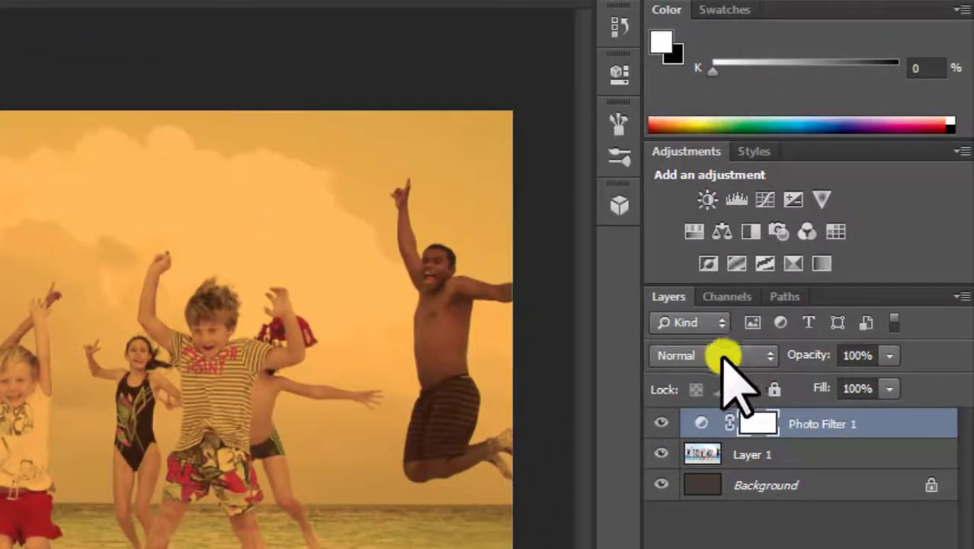
click(720, 354)
click(706, 226)
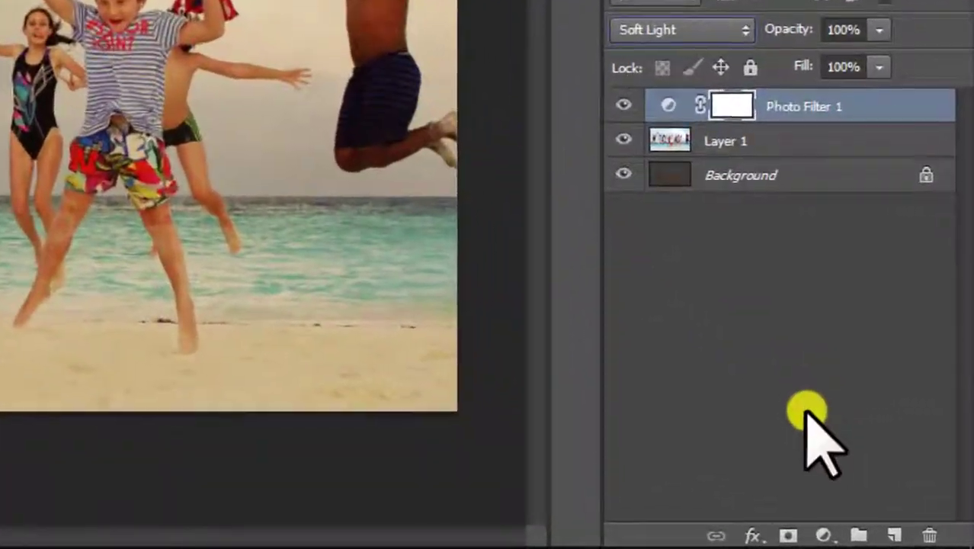
Add a Levels adjustment layer with the black output level at 45 and the black input level at 20
click(863, 538)
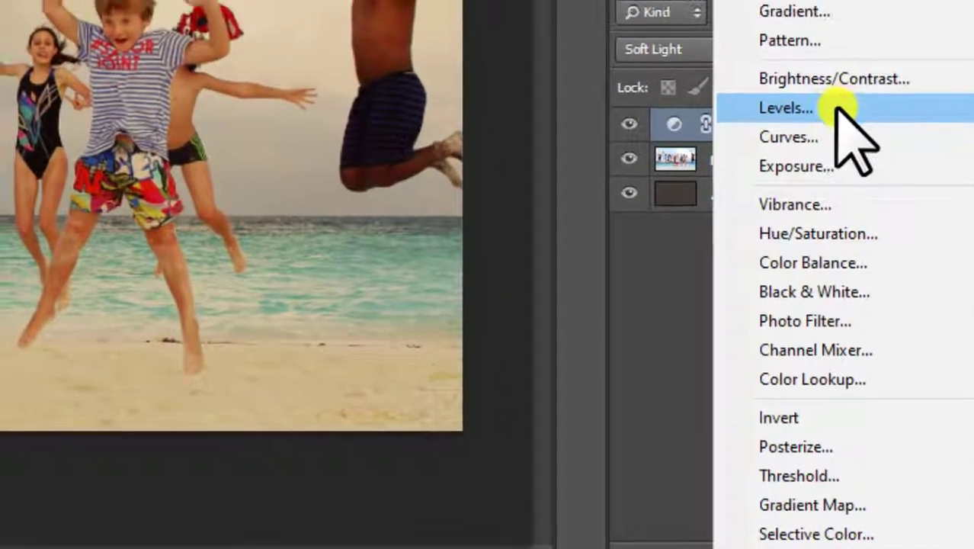
click(839, 109)
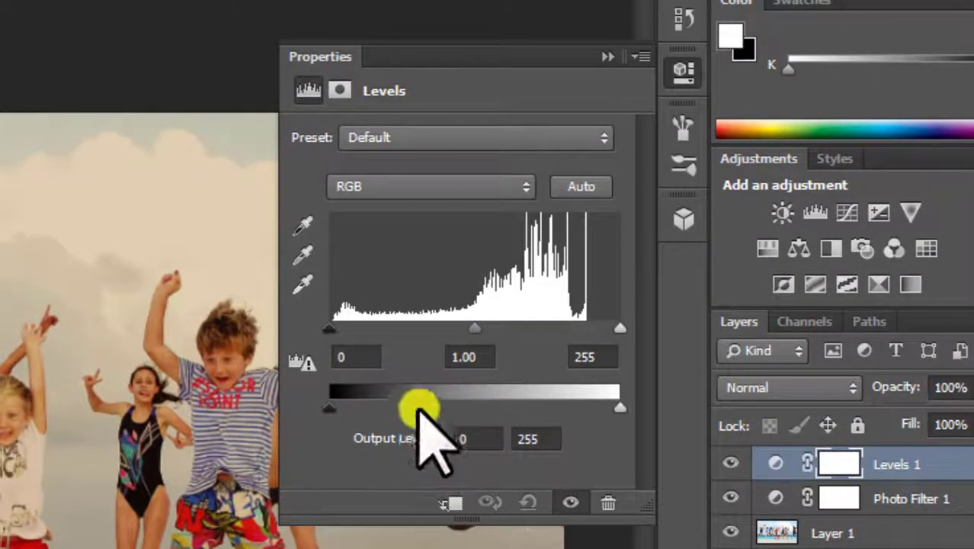
drag(422, 412, 383, 421)
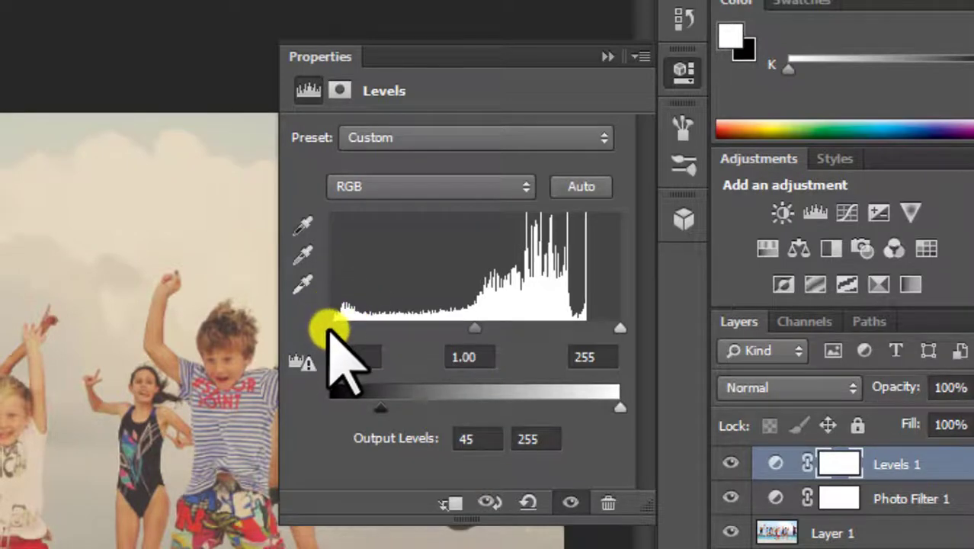
drag(338, 334, 345, 335)
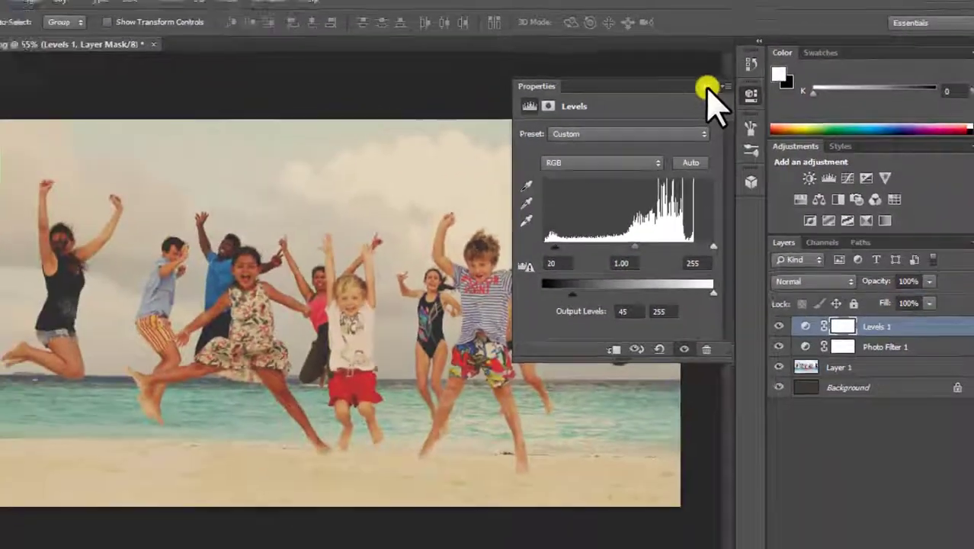
click(607, 57)
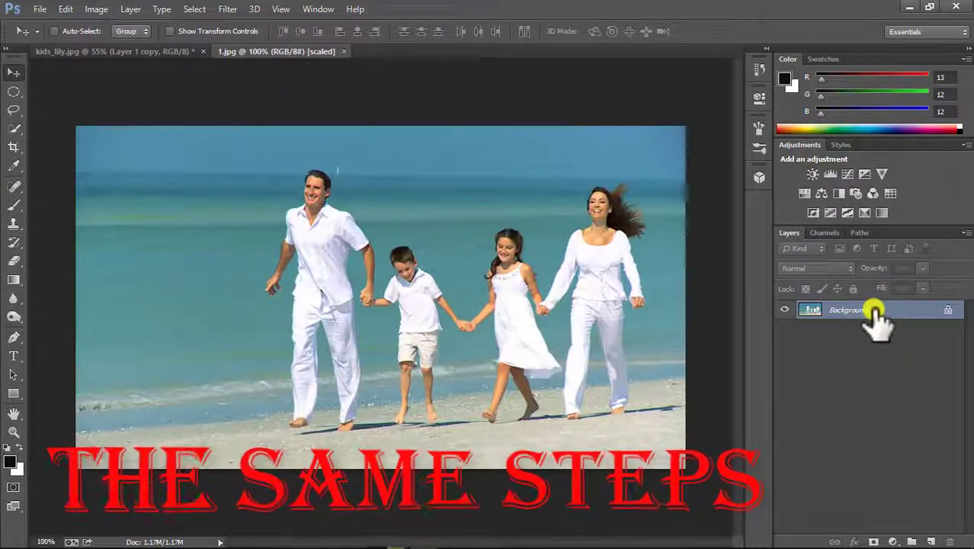
In 1.jpg, duplicate the Background layer and hide the copy, leaving the Background selected
key(ctrl+j)
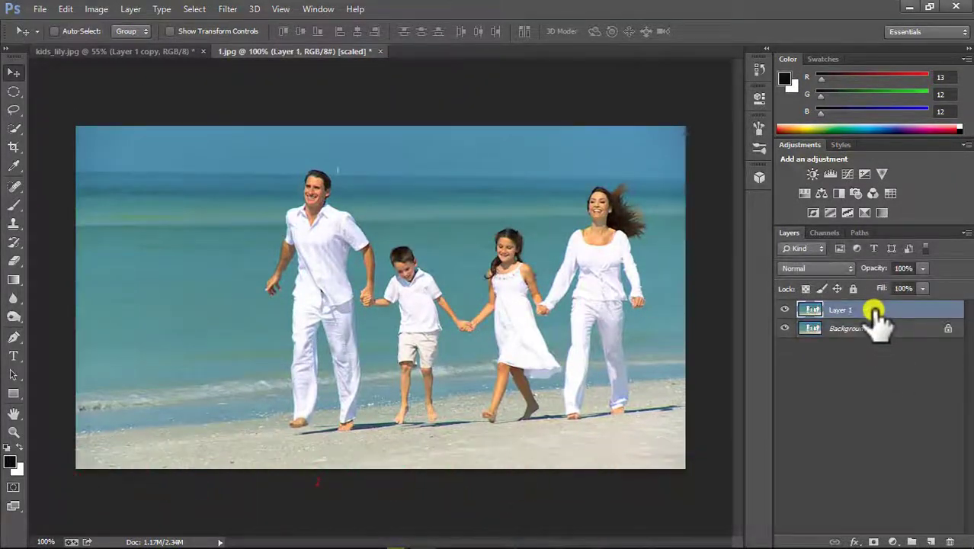
click(786, 310)
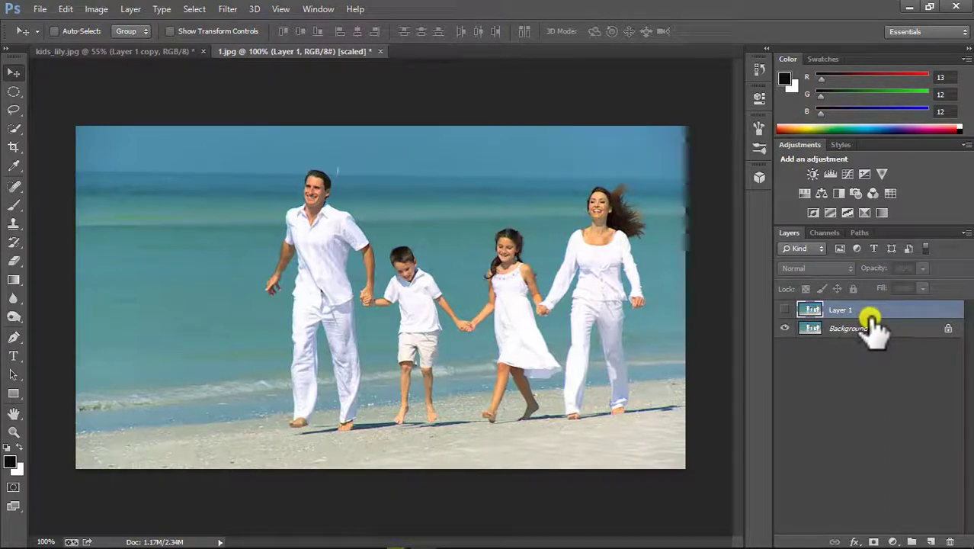
click(851, 332)
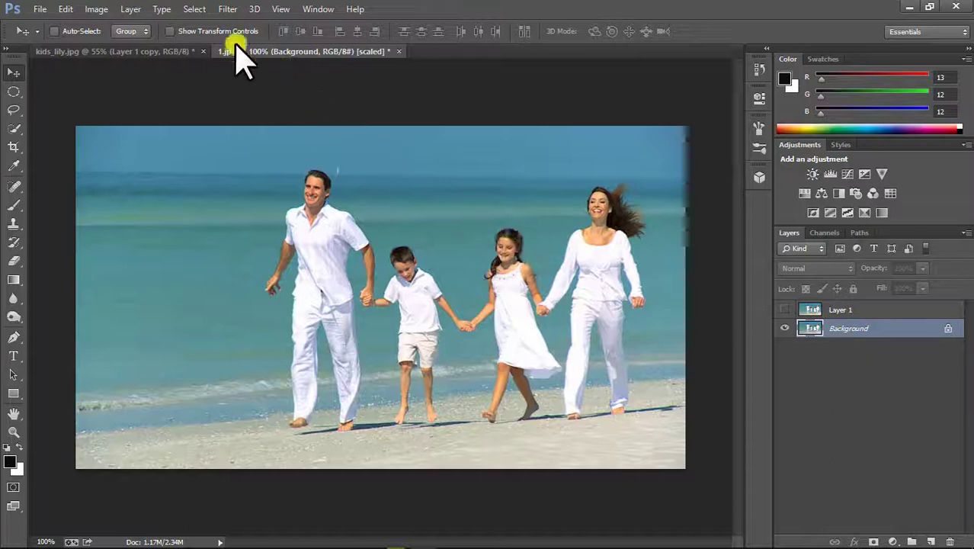
Fill the Background of 1.jpg with its average color using the Average blur filter, and invert that color
click(229, 8)
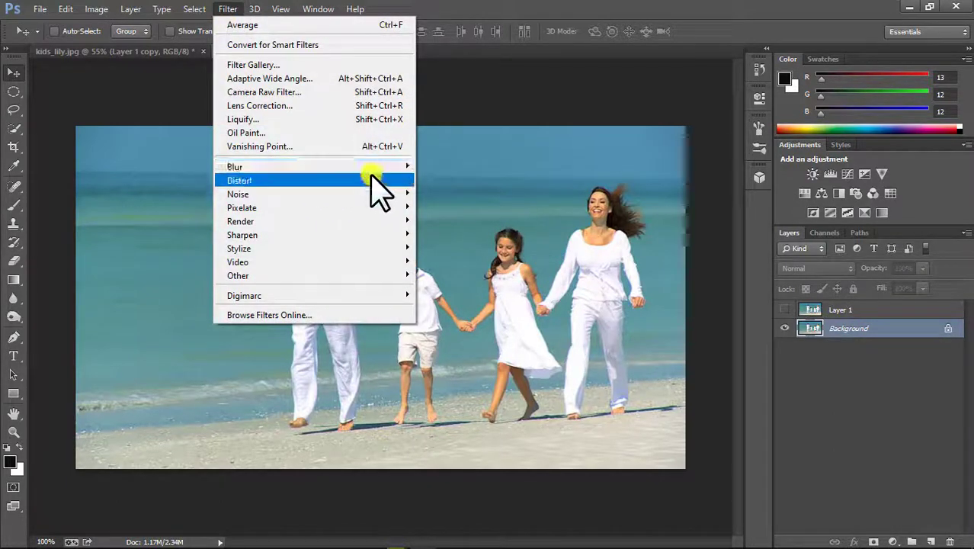
mouse_move(390, 172)
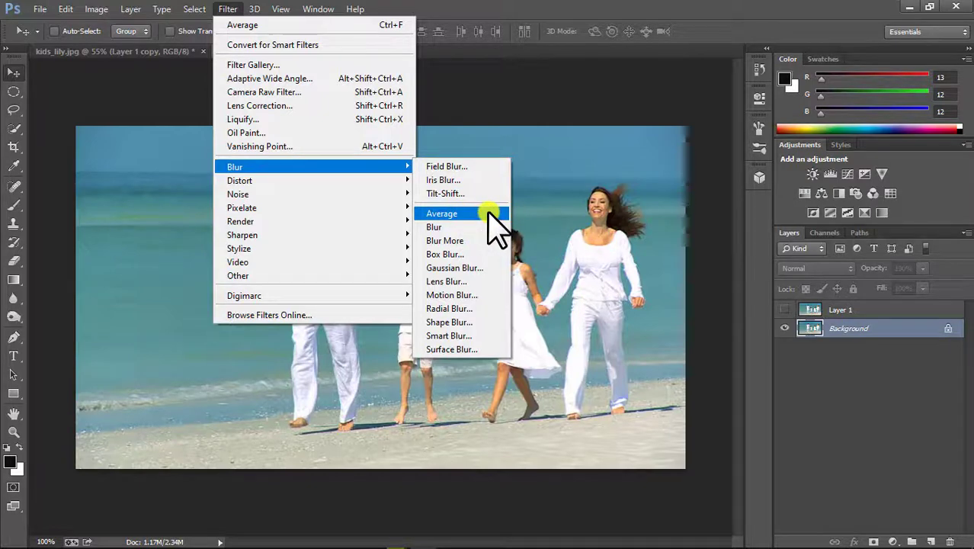
click(490, 214)
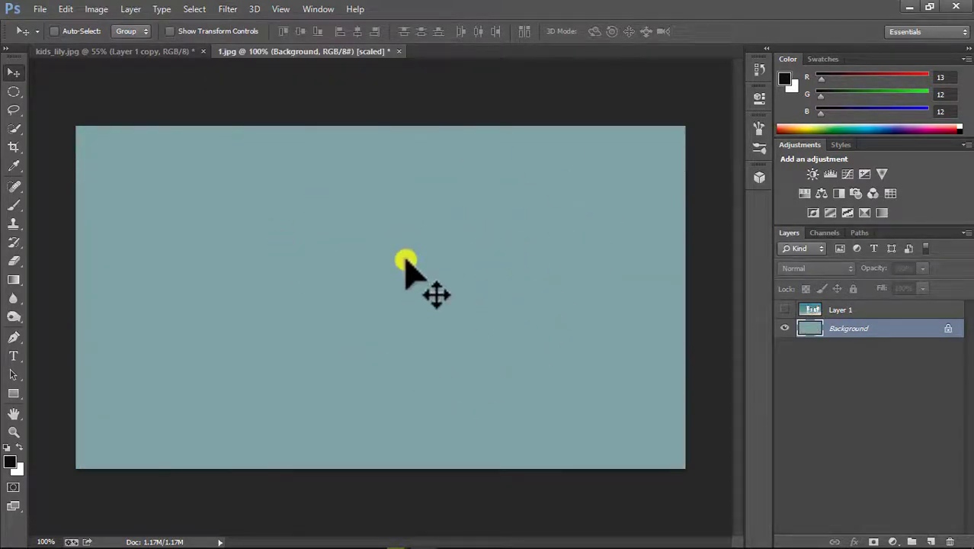
key(ctrl+i)
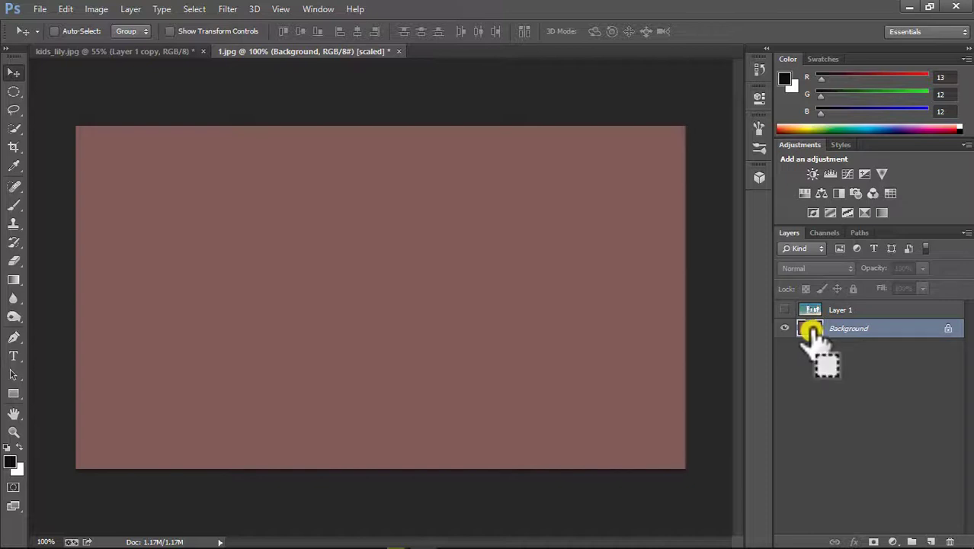
key(ctrl+i)
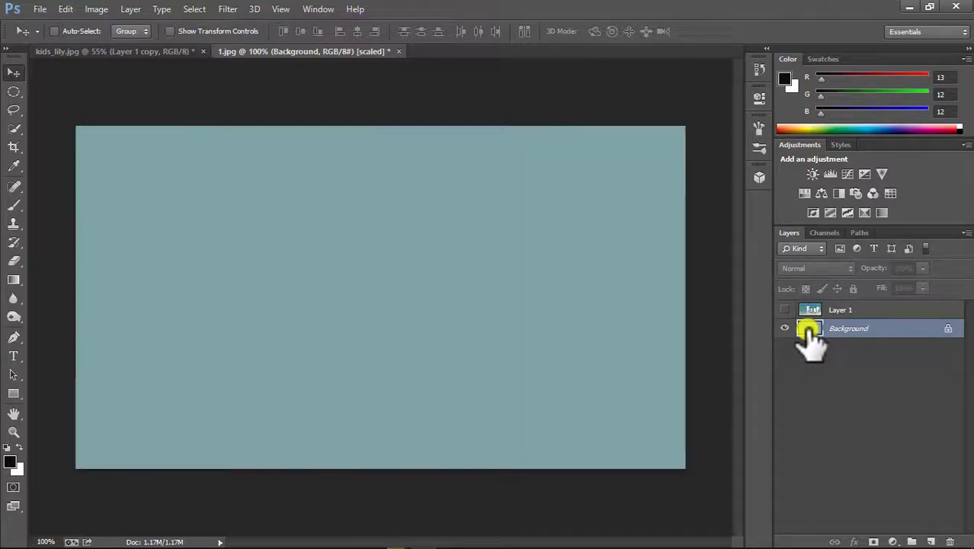
key(ctrl+i)
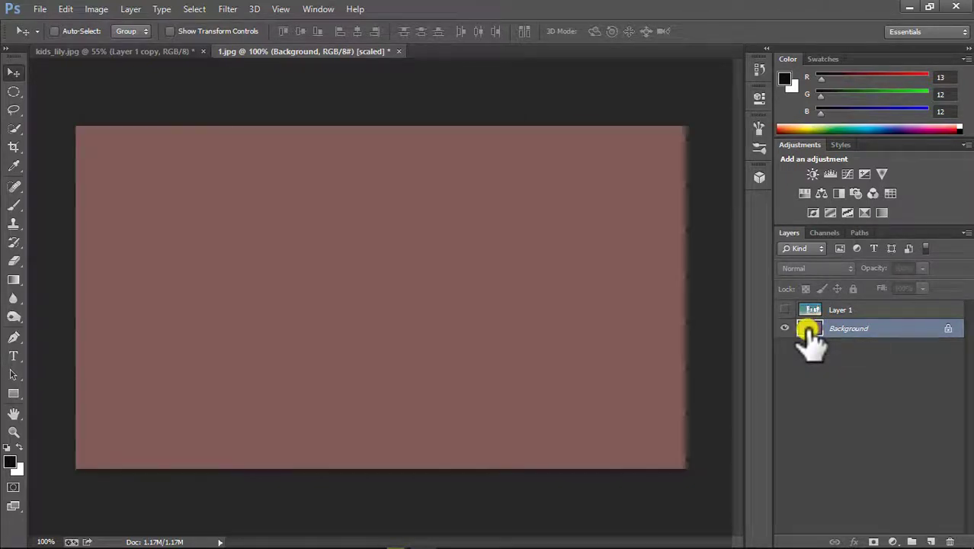
Show Layer 1 of the family photo again and reduce its opacity to 70%
click(831, 311)
click(785, 310)
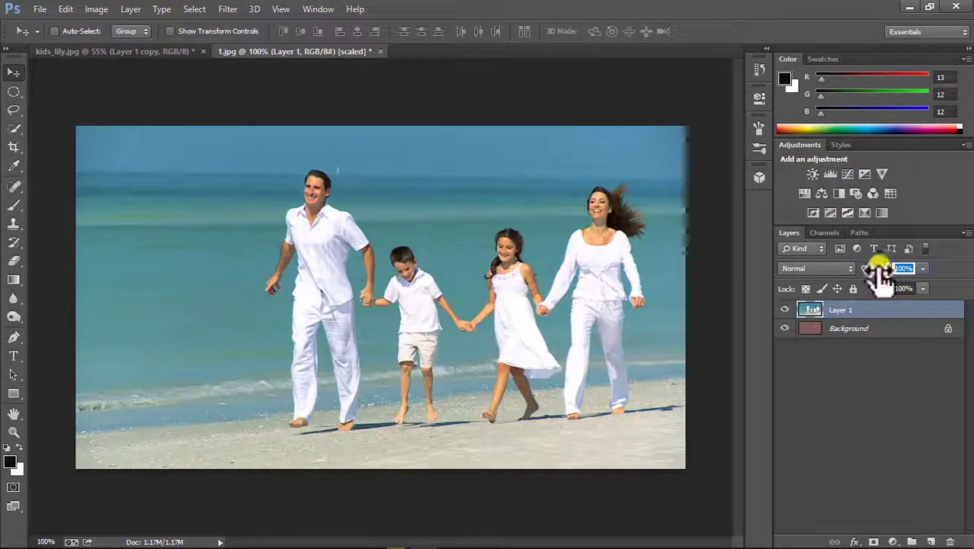
text(70)
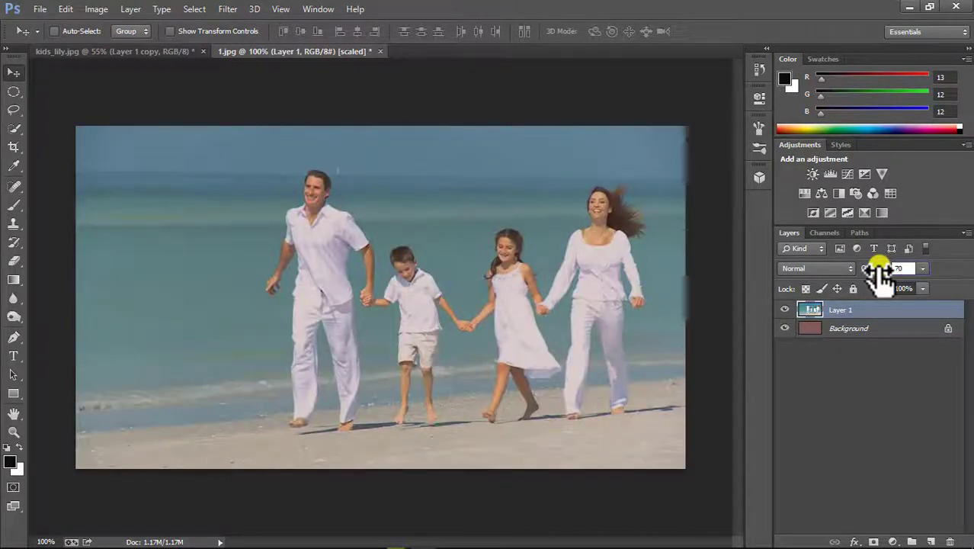
Add a Photo Filter adjustment layer with Warming Filter (85) at 100% density and set its blend mode to Soft Light
click(894, 539)
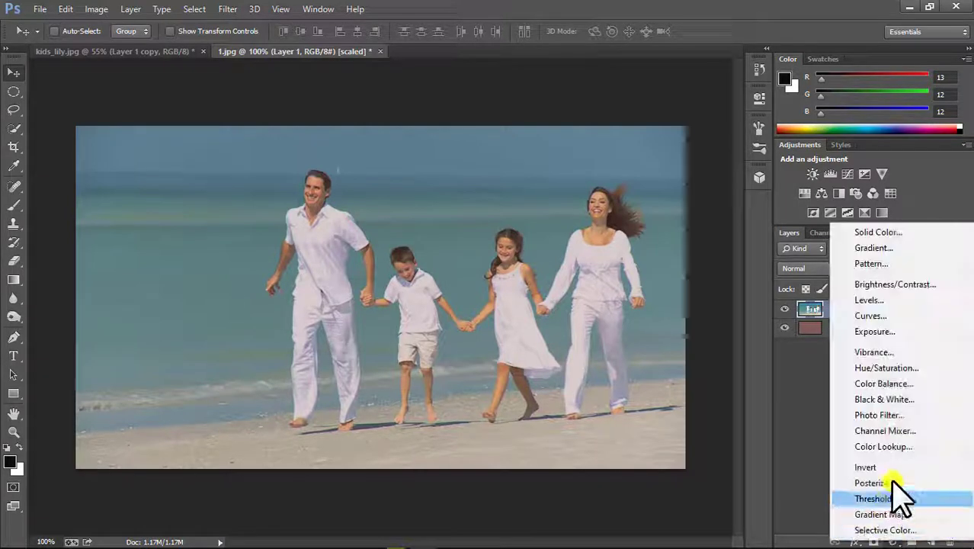
click(879, 415)
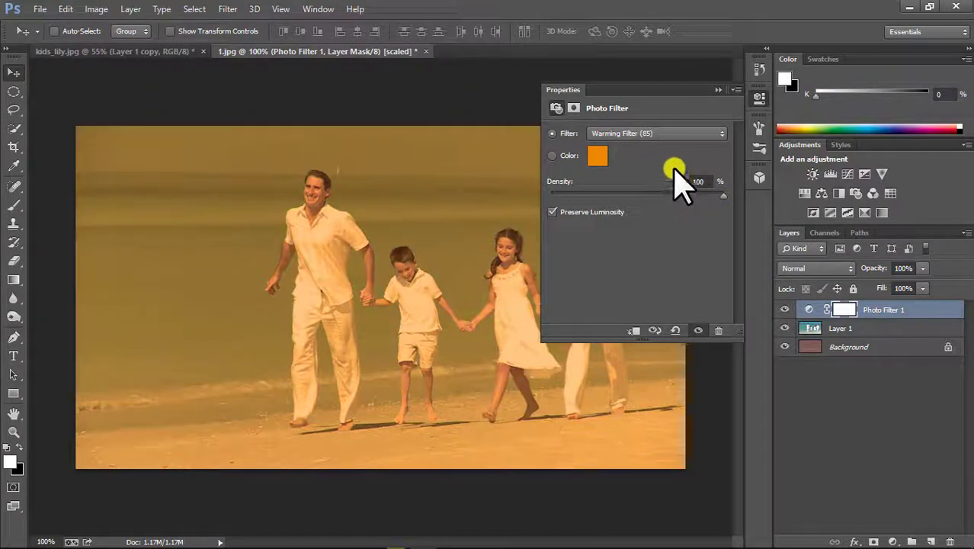
click(720, 89)
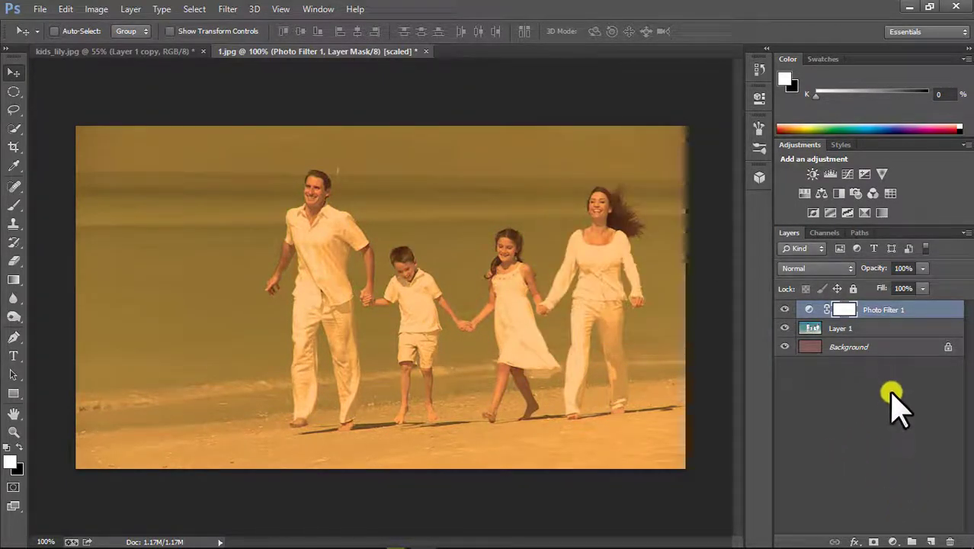
click(818, 268)
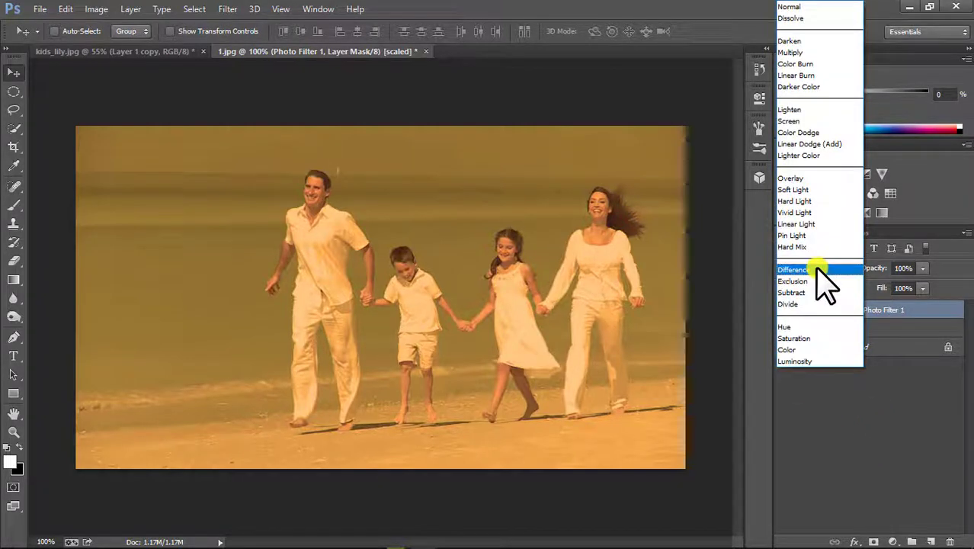
click(793, 189)
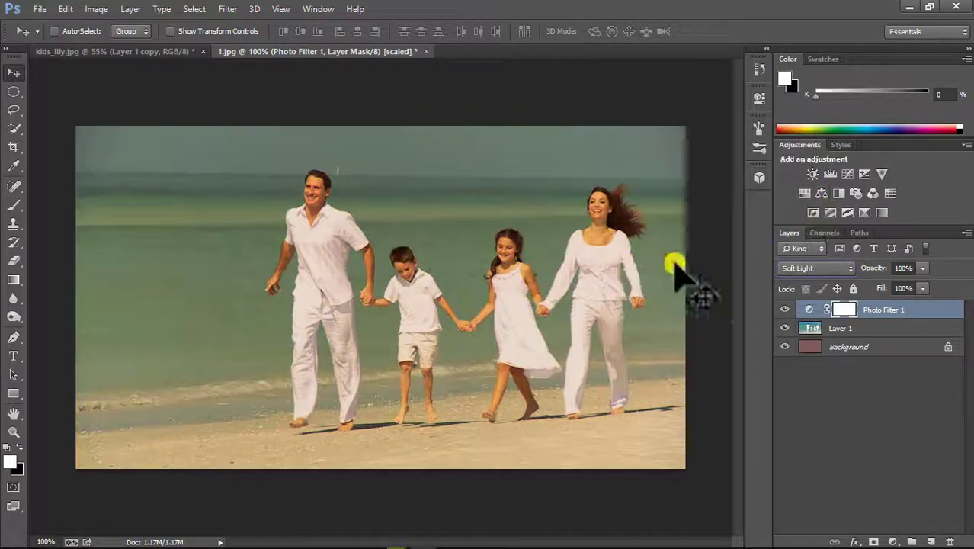
Add a Levels adjustment layer with the black output level at 42 and a slightly raised black input level
click(889, 537)
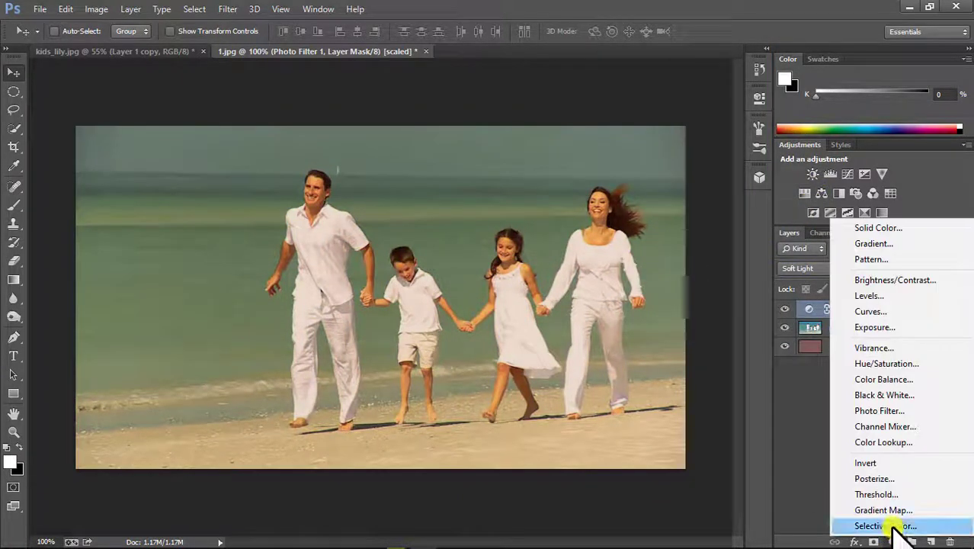
click(877, 296)
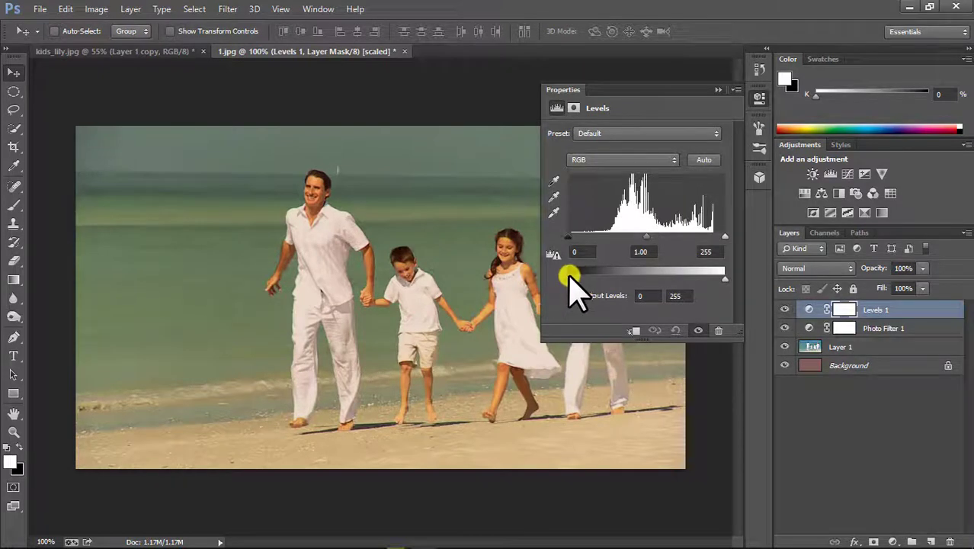
drag(572, 282, 581, 289)
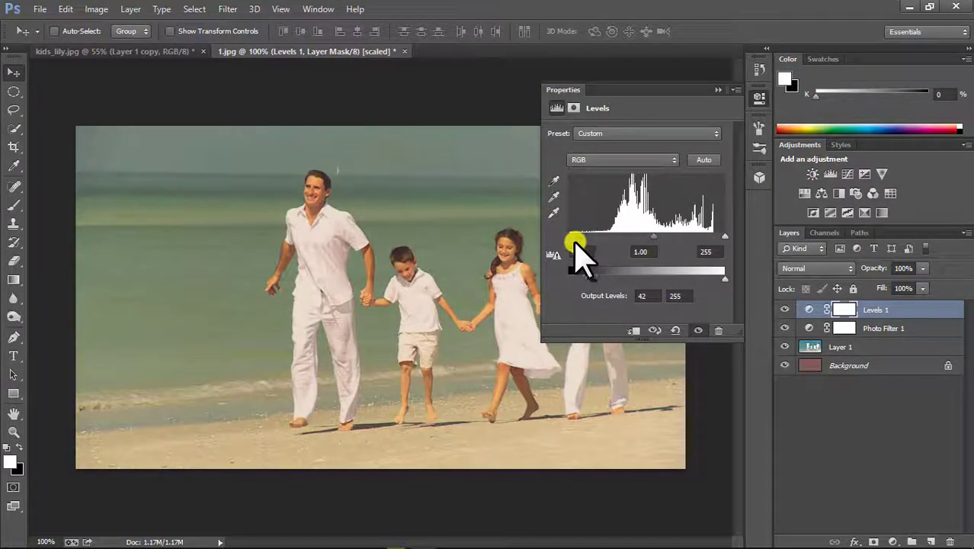
click(714, 89)
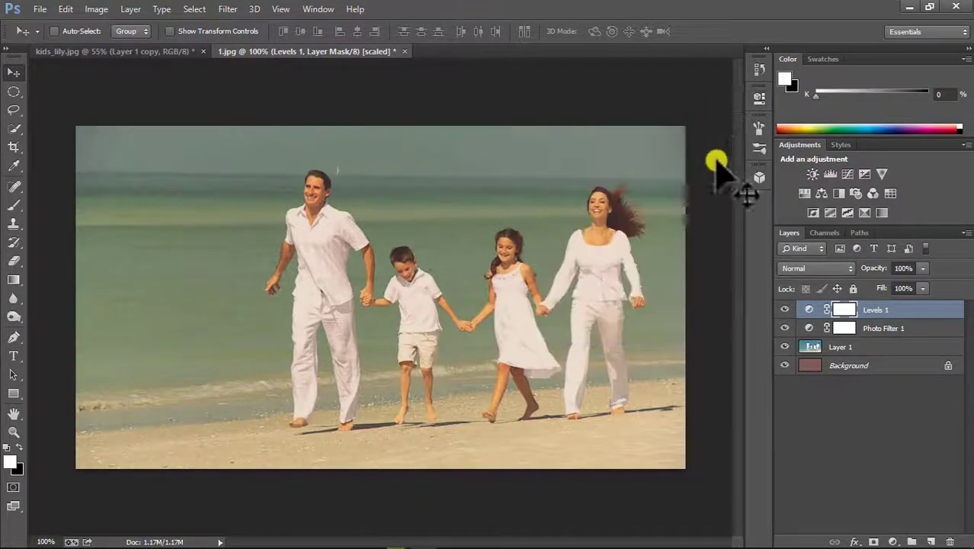
Duplicate Layer 1, move the copy above the Levels adjustment layer, and hide it to compare before and after
click(874, 349)
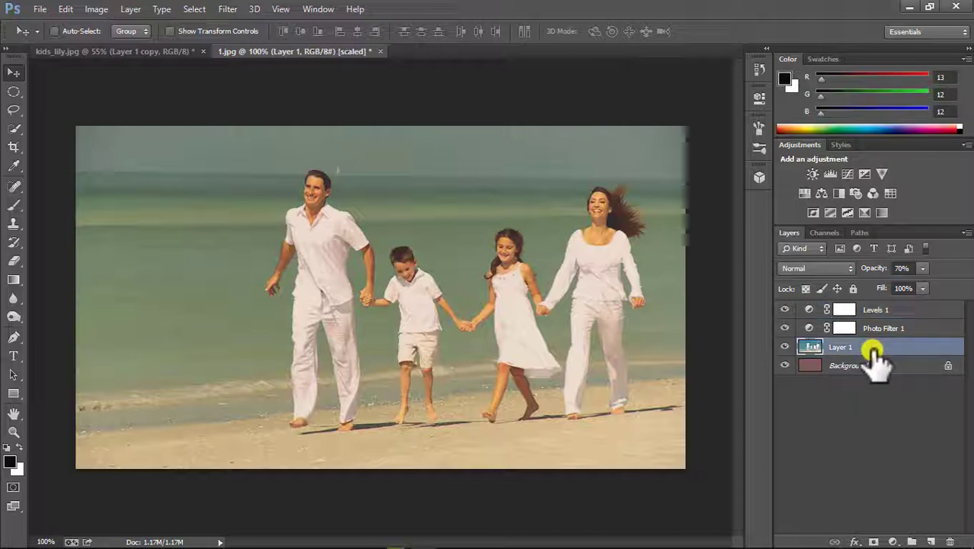
key(ctrl+j)
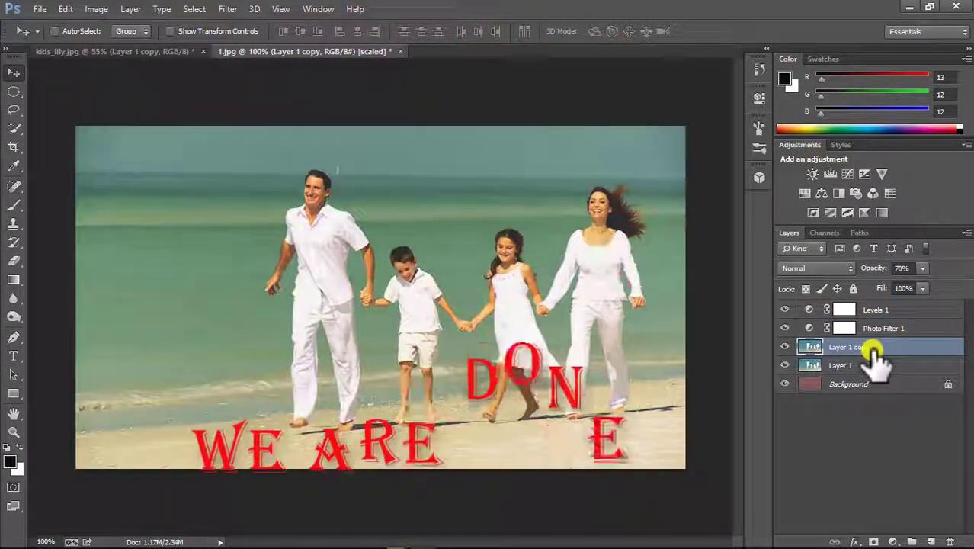
drag(852, 352, 840, 313)
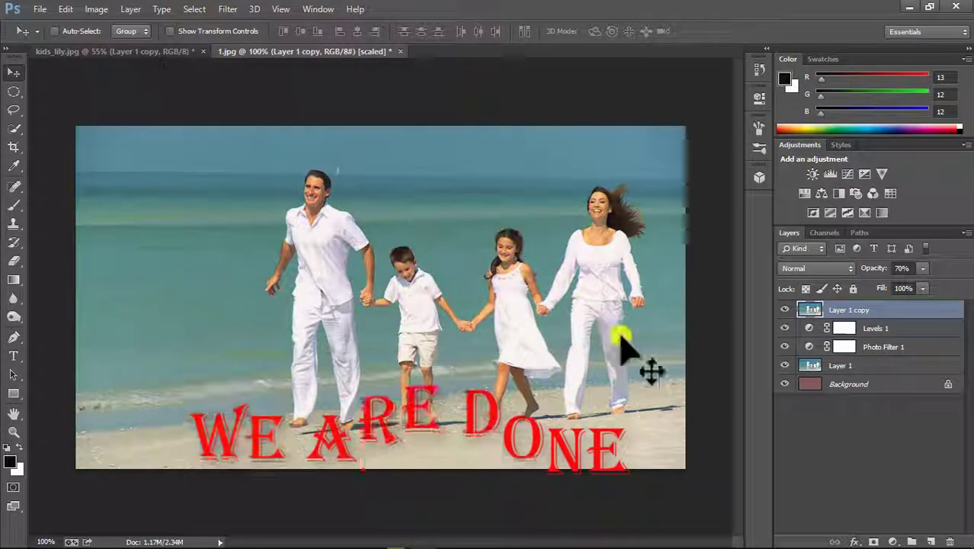
click(785, 310)
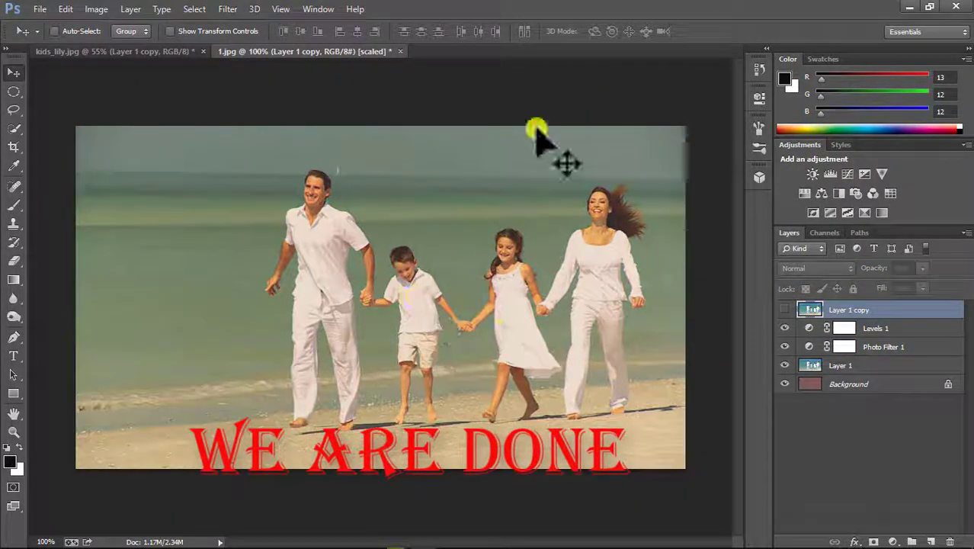